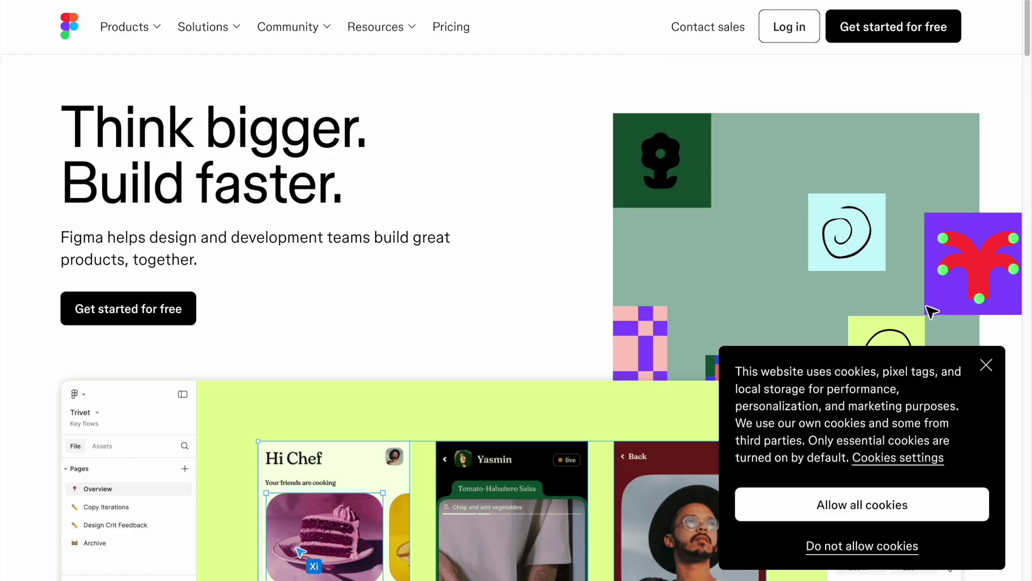
# Dismiss Figma's cookie notice and scroll down the homepage to the editor mockup.
pyautogui.click(987, 365)
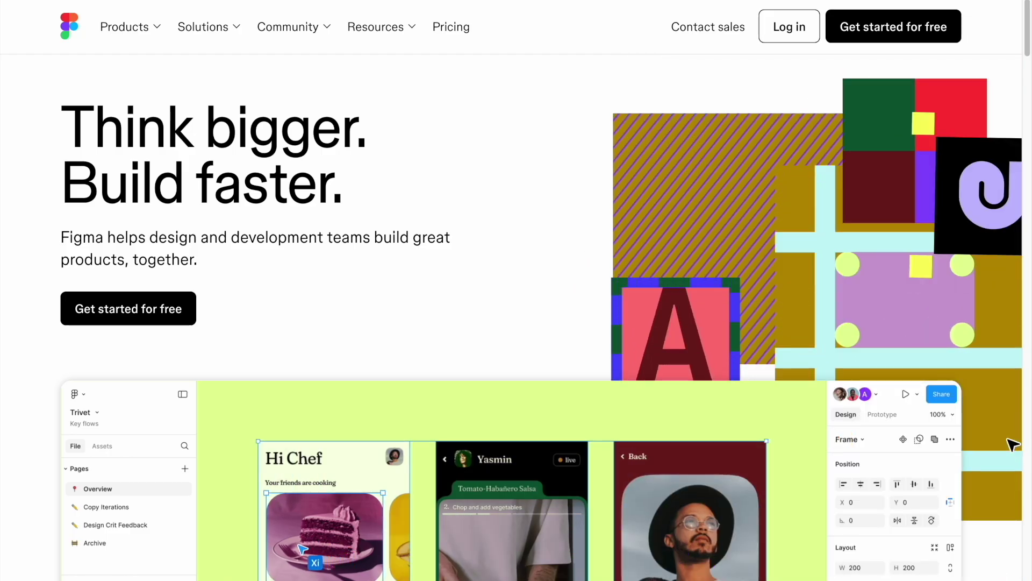
pyautogui.scroll(-5, 1013, 444)
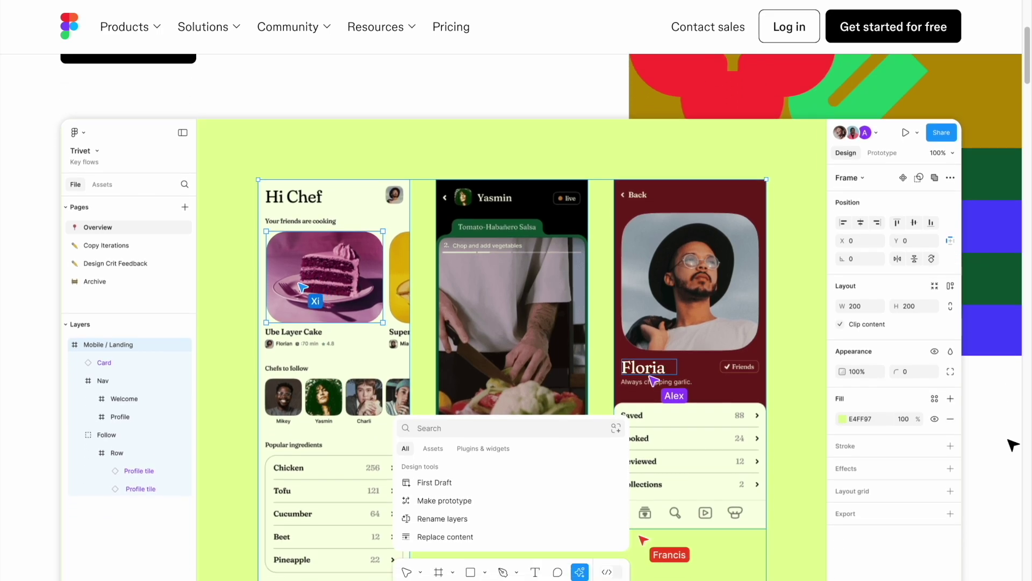
pyautogui.scroll(-3, 1013, 445)
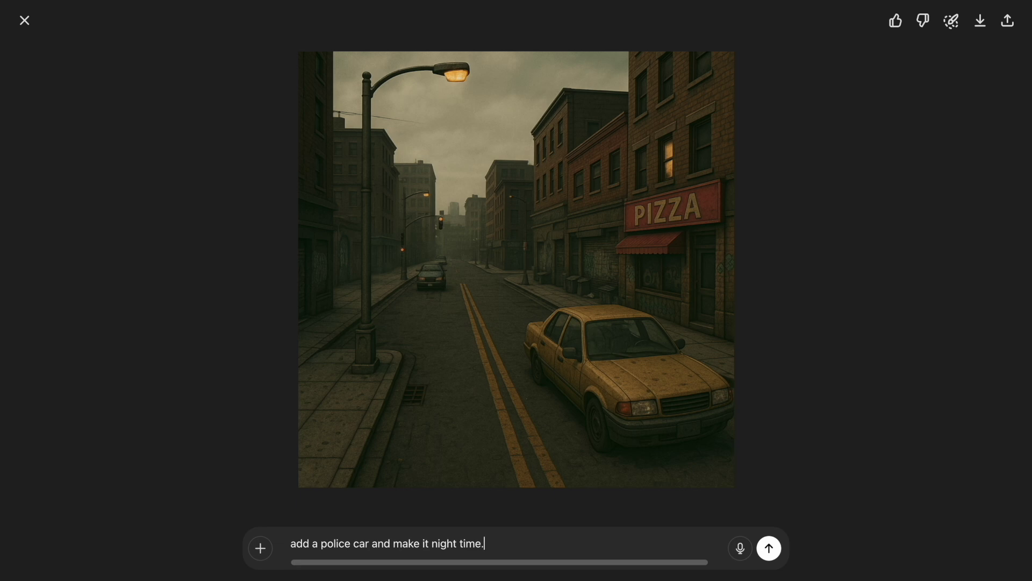
# Submit the 'add a police car and make it night' edit, then close the image.
pyautogui.press('Return')
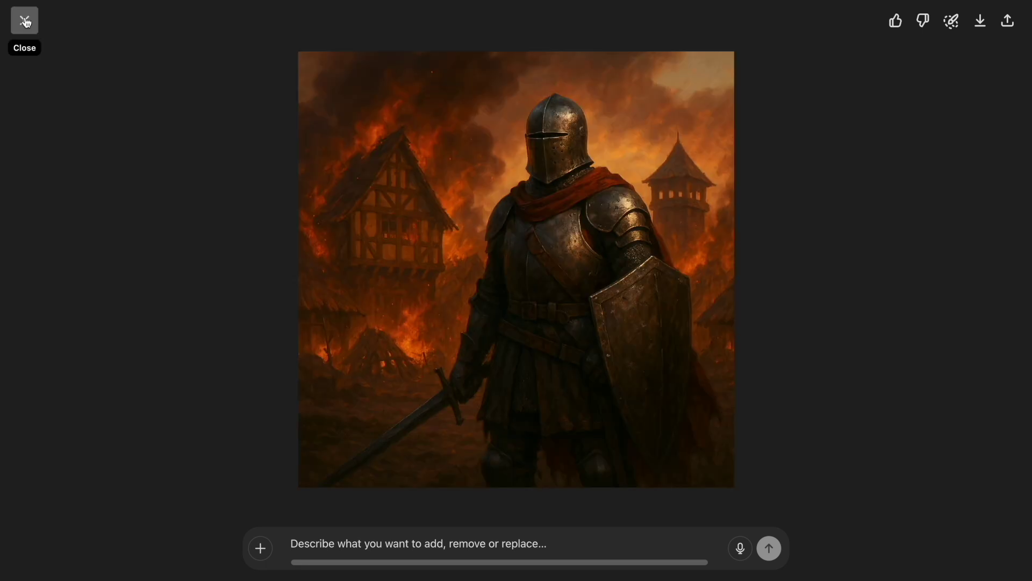
pyautogui.click(25, 22)
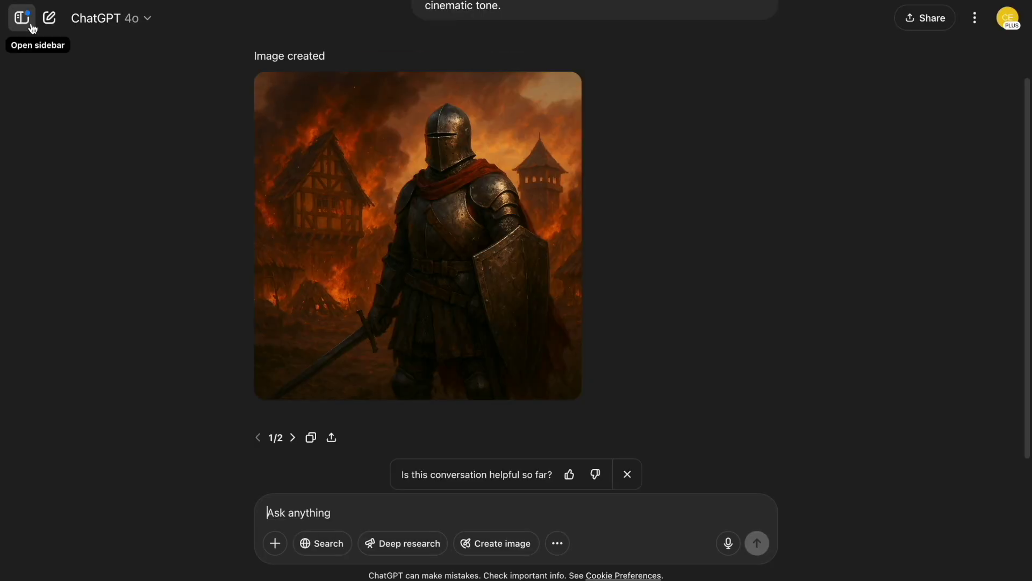
# Paste the medieval knight prompt, add '(age of empires style', and fix the typo.
pyautogui.write('add smoke effects or change the armor style — like switch to Viking, or give it glowing red eyes')
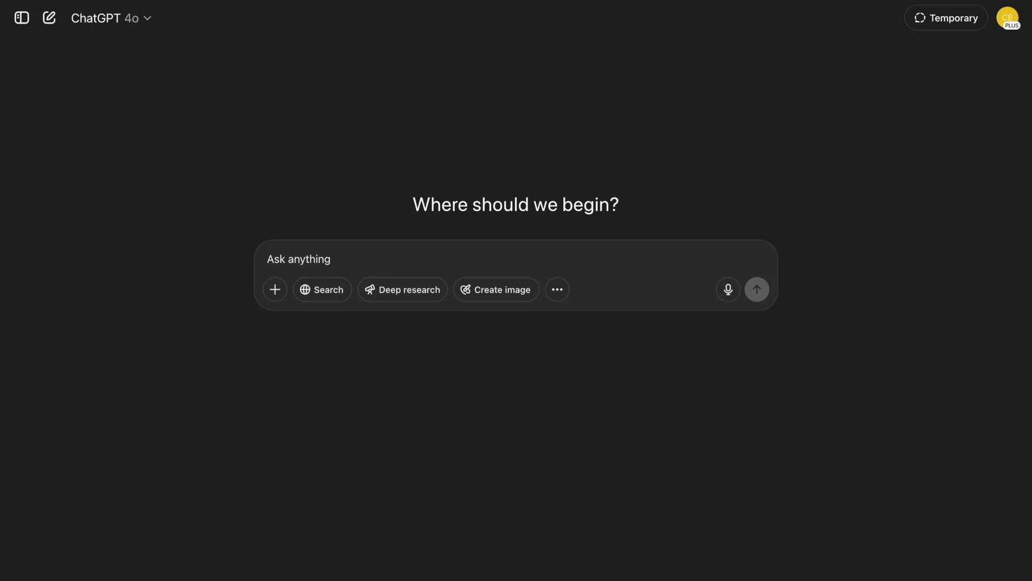
pyautogui.write('generate an image of a medieval knight standing in front of a burning village, with golden hour lighting and a cinematic tone')
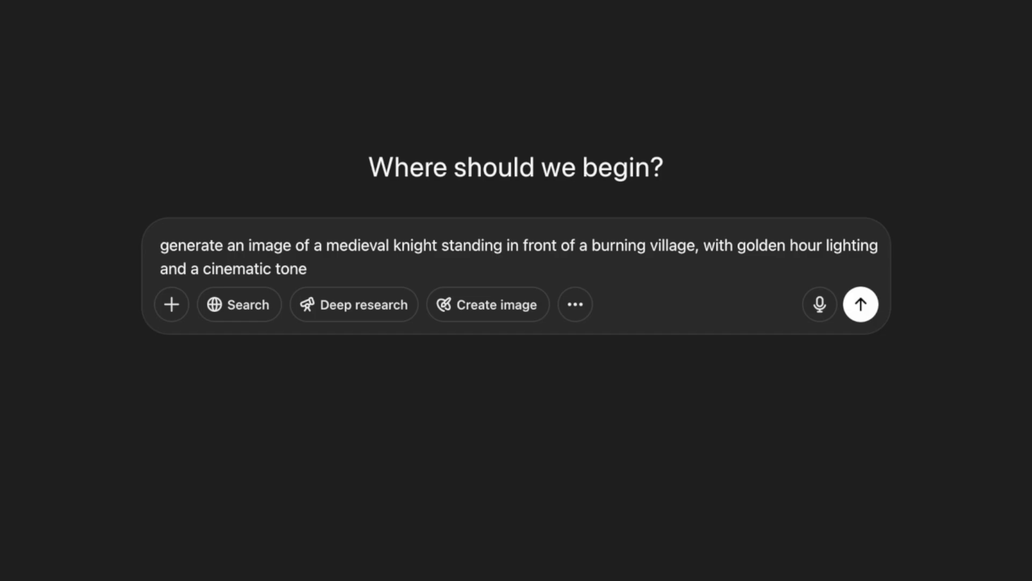
pyautogui.write('(age of empires s')
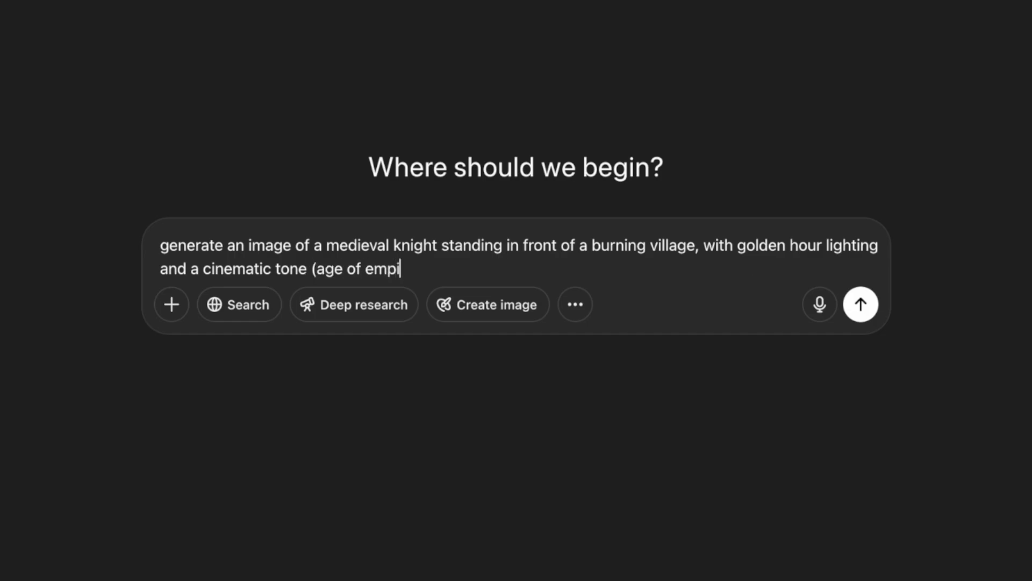
pyautogui.write('tly')
pyautogui.press('BackSpace')
pyautogui.press('BackSpace')
pyautogui.write('y')
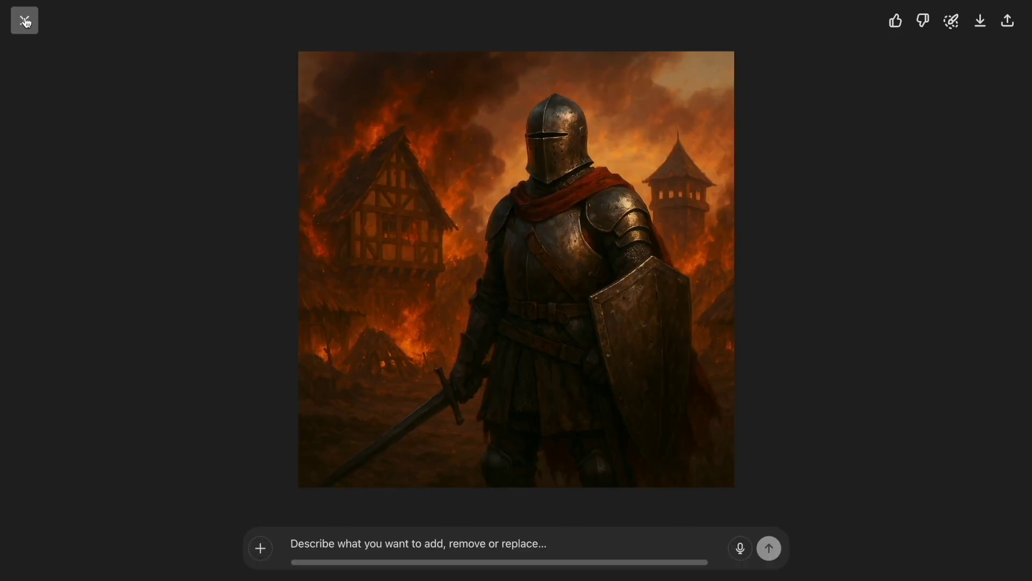
# Close the knight image to return to the conversation.
pyautogui.click(24, 22)
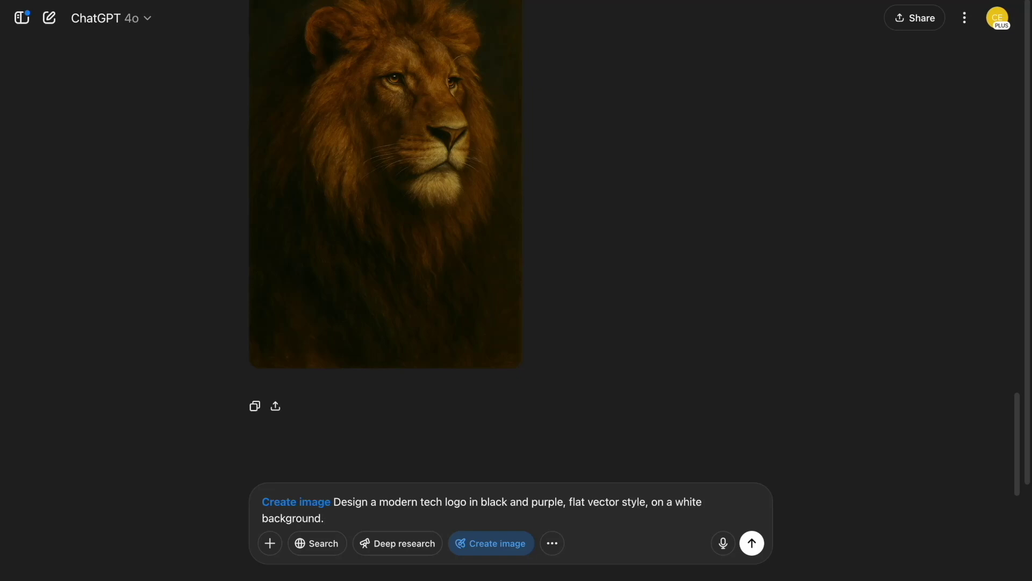
# Send the black-and-purple tech logo prompt, then dismiss Figma's cookie notice and scroll down.
pyautogui.press('Return')
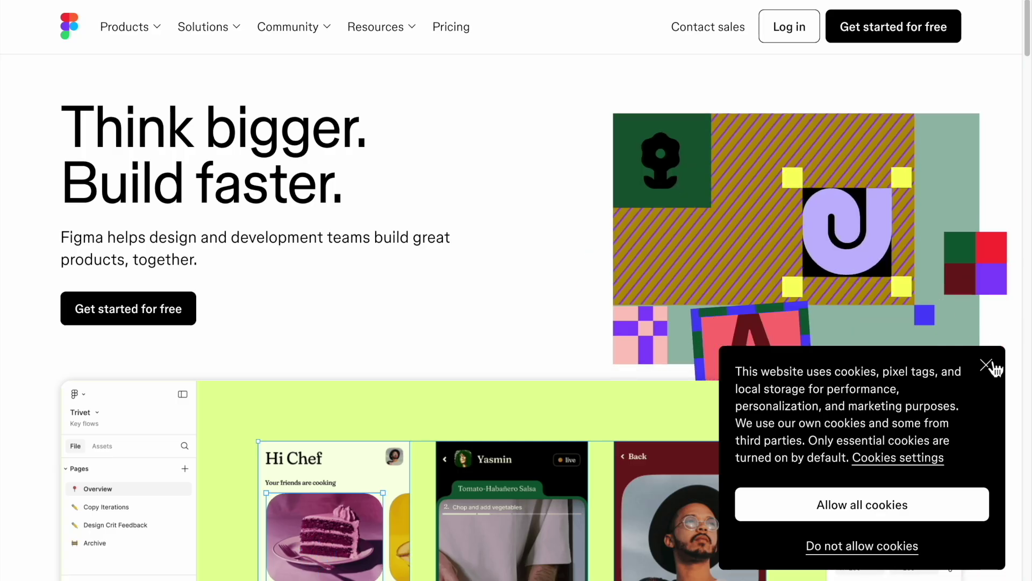
pyautogui.click(994, 367)
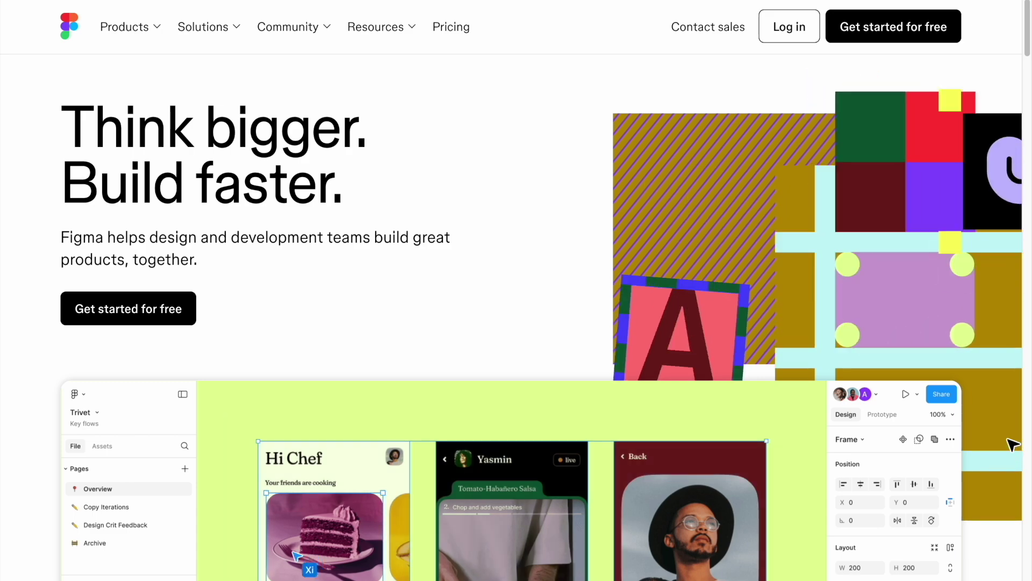
pyautogui.scroll(-7, 1013, 444)
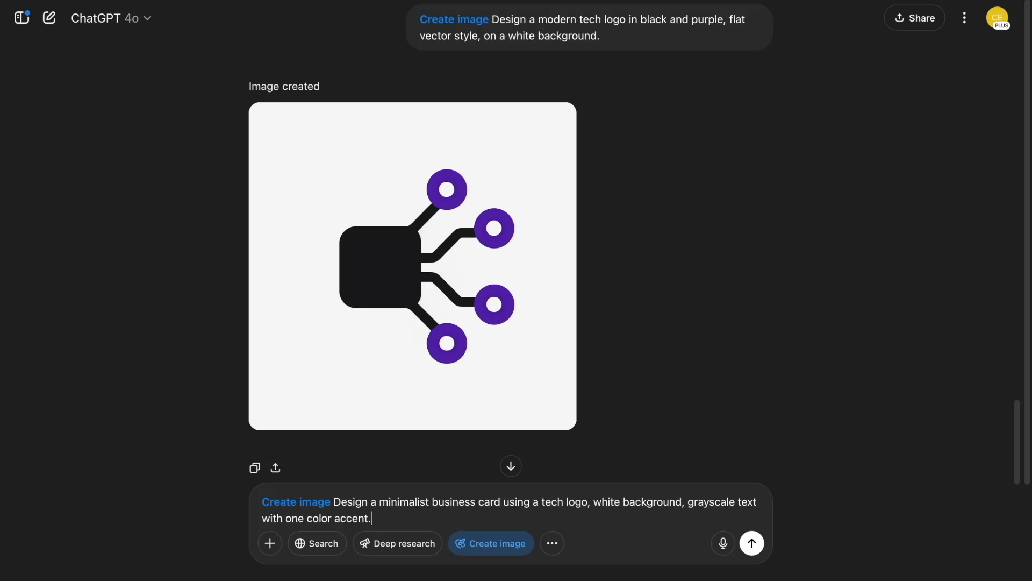
# Generate the minimalist business card, close its full-size view, and paste the coloring page prompt.
pyautogui.press('Return')
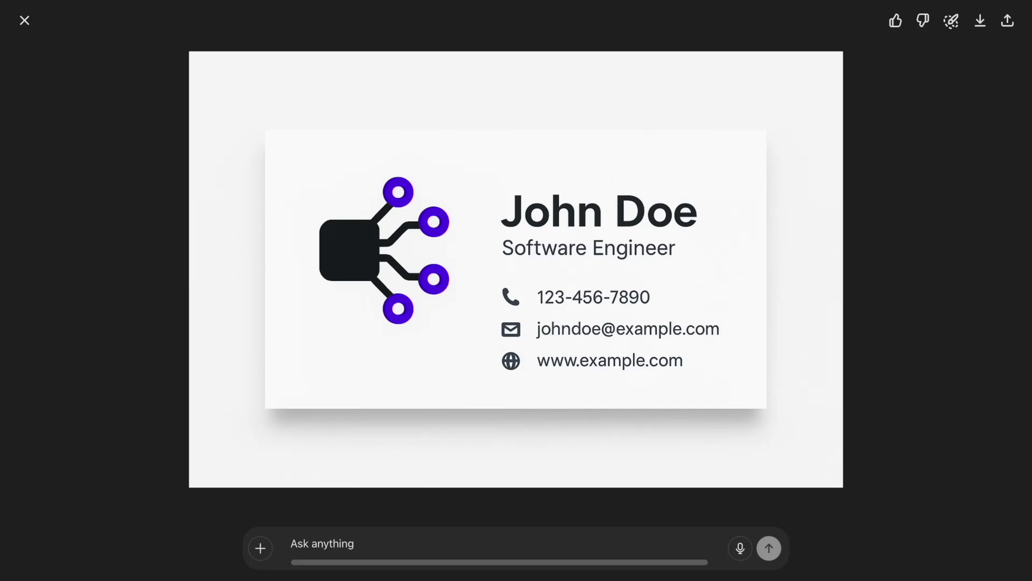
pyautogui.press('Escape')
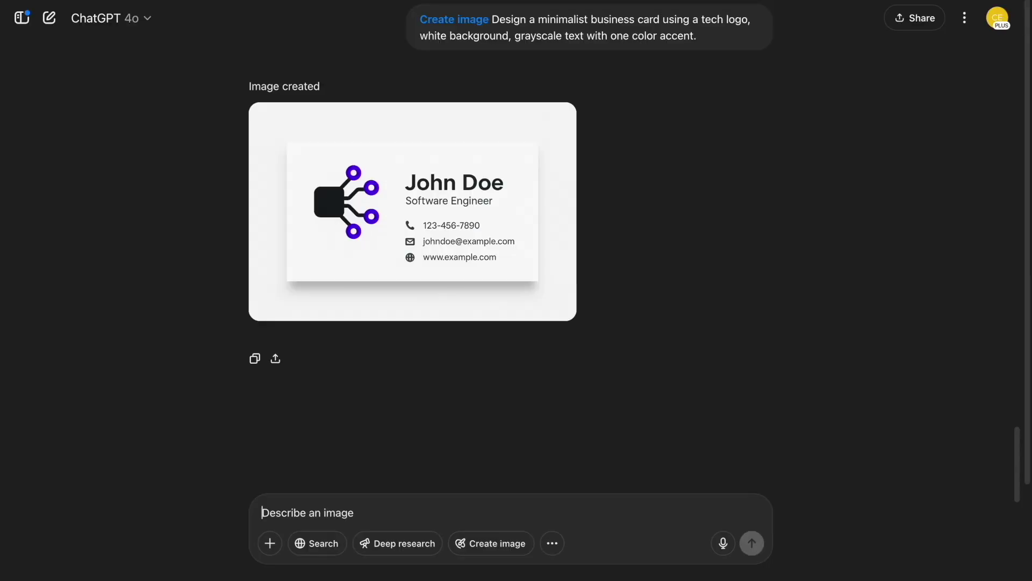
pyautogui.write('Clean black-and-white vector coloring page of a magical garden with fairies and flowers, no shading, for kids and adults.')
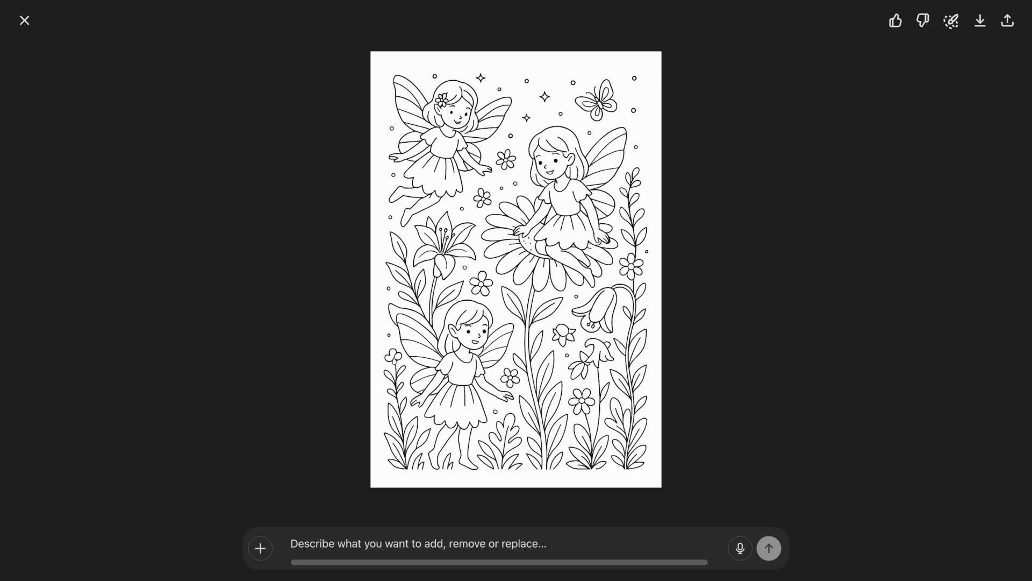
# Close the full-size fairy colouring page.
pyautogui.press('Escape')
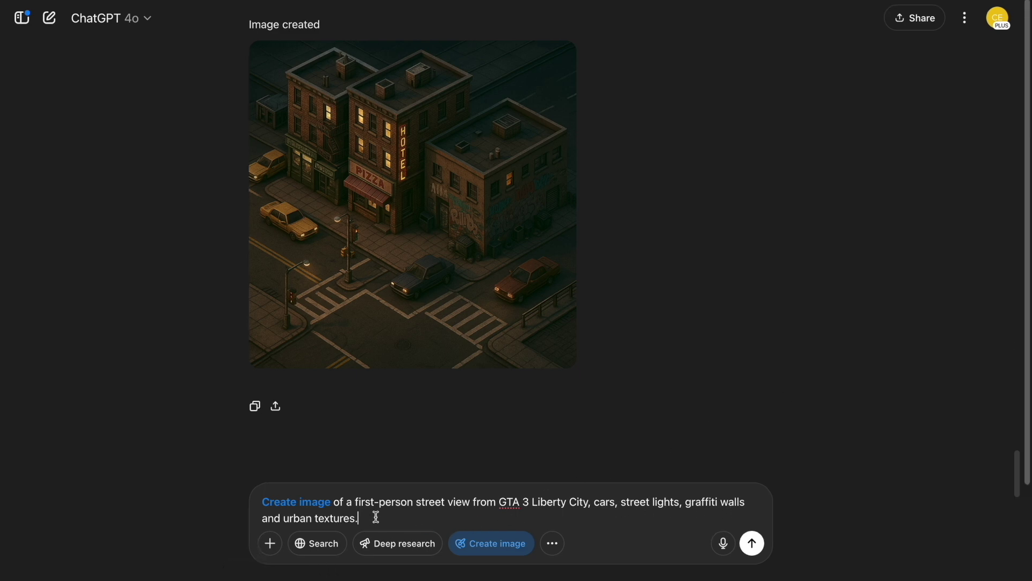
# Generate the GTA 3 street view, edit it to night with a police car, and close the editor.
pyautogui.press('Return')
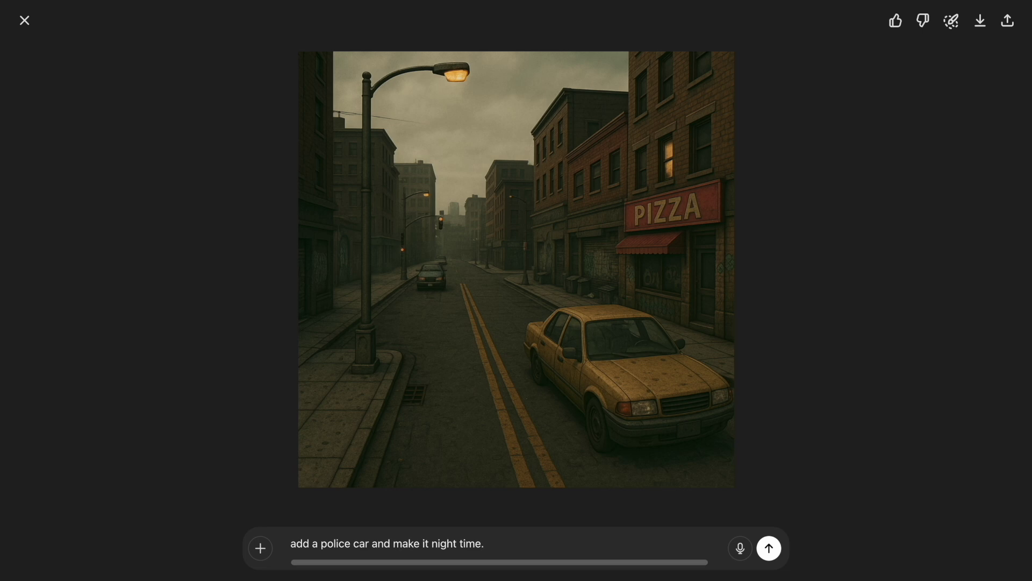
pyautogui.press('Return')
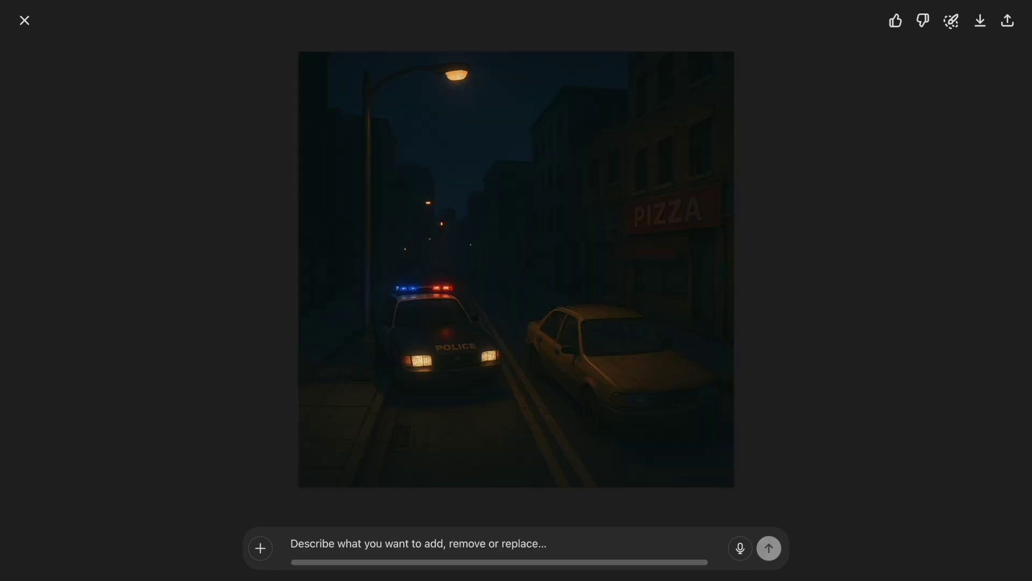
pyautogui.press('Escape')
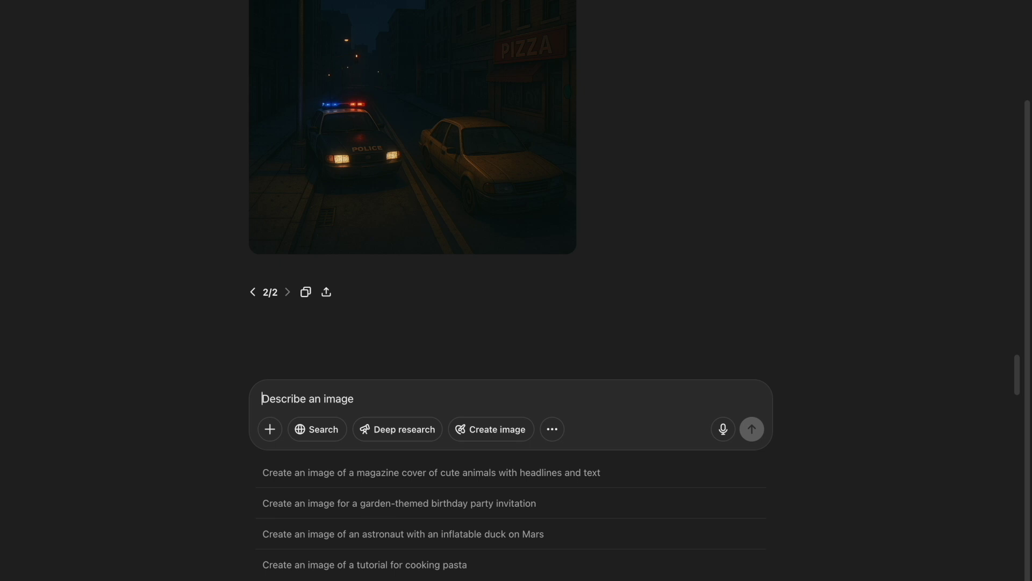
pyautogui.write('Fantasy world map in Dragon Age style, parchment texture, labeled regions, forests, mountains, and castle icons.')
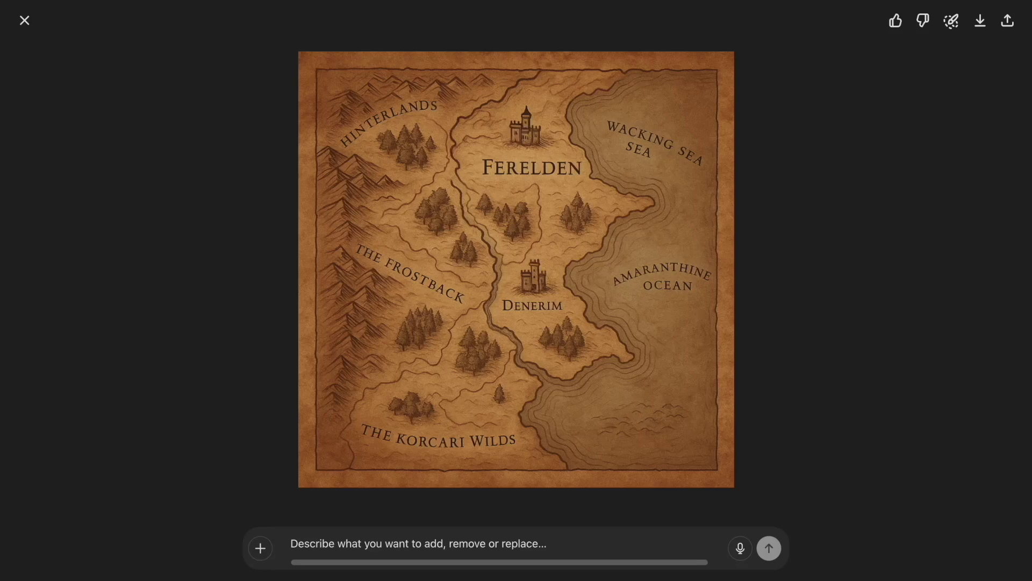
# Close the full-size Ferelden fantasy map view.
pyautogui.press('Escape')
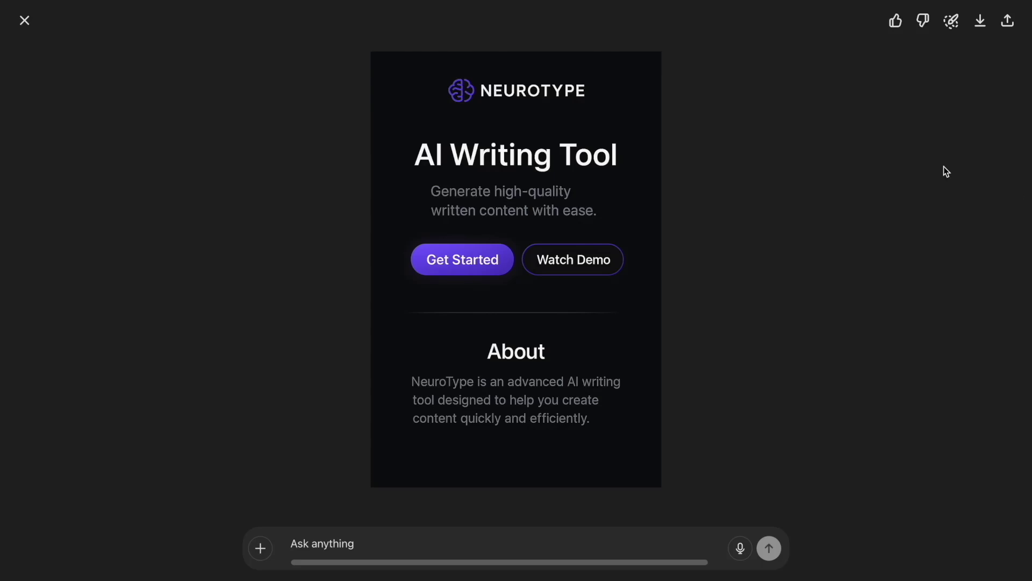
# Close the landing page view and send the 'Consistency Beats Talent' gym quote prompt.
pyautogui.press('Escape')
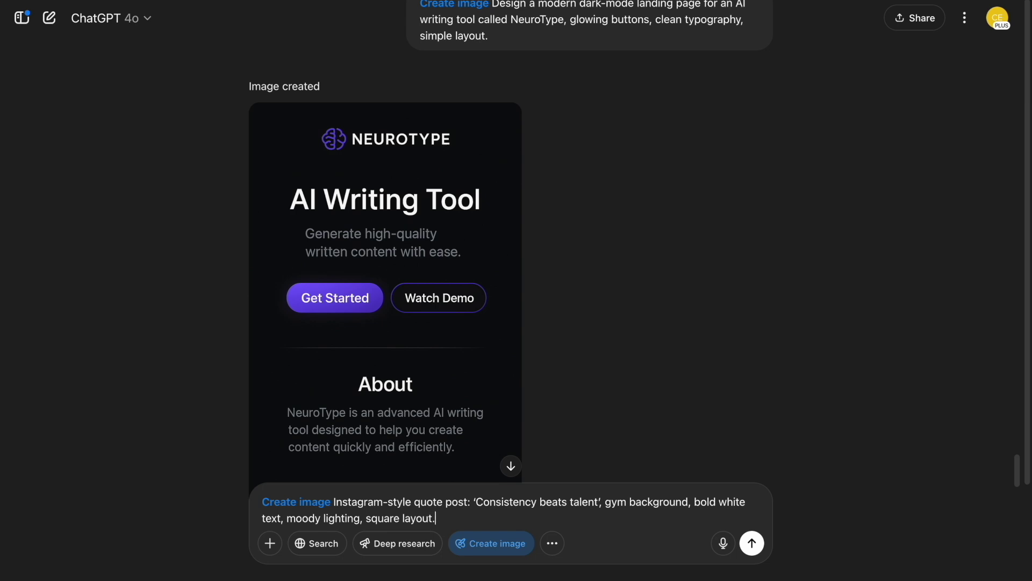
pyautogui.press('Return')
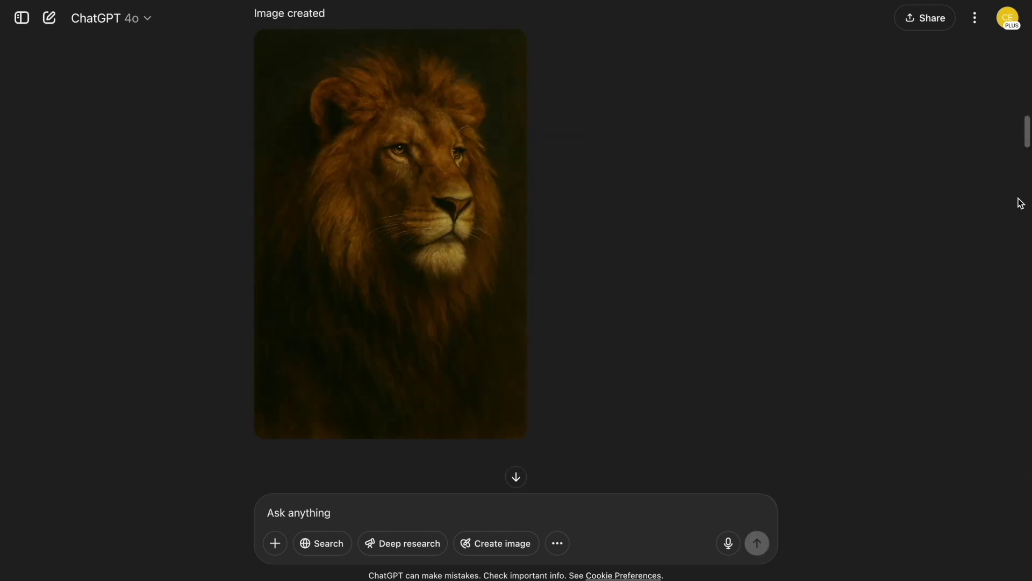
# Scroll down through the conversation past the generated images.
pyautogui.scroll(-10, 1020, 203)
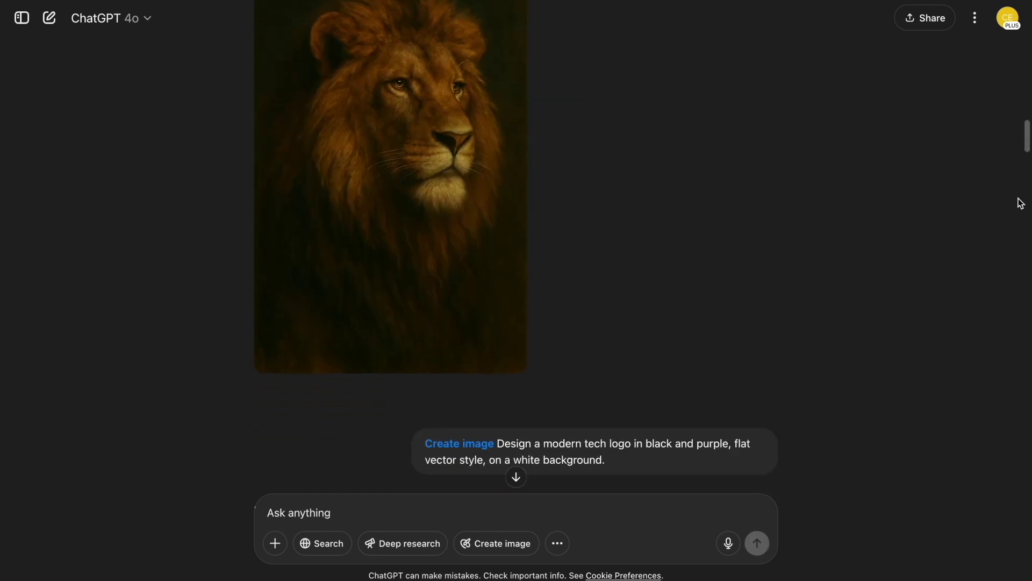
pyautogui.scroll(-14, 1020, 203)
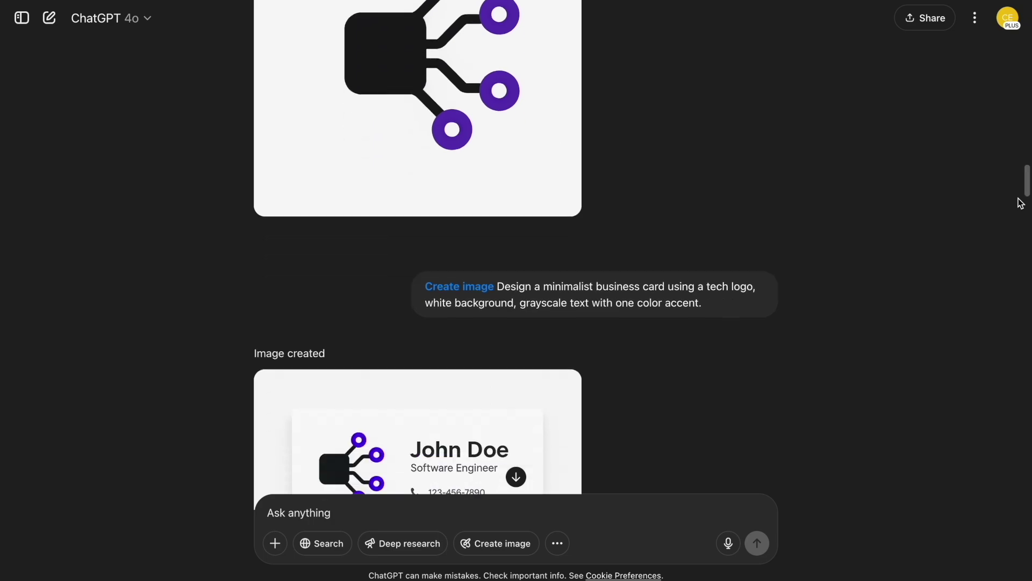
pyautogui.scroll(-3, 1020, 203)
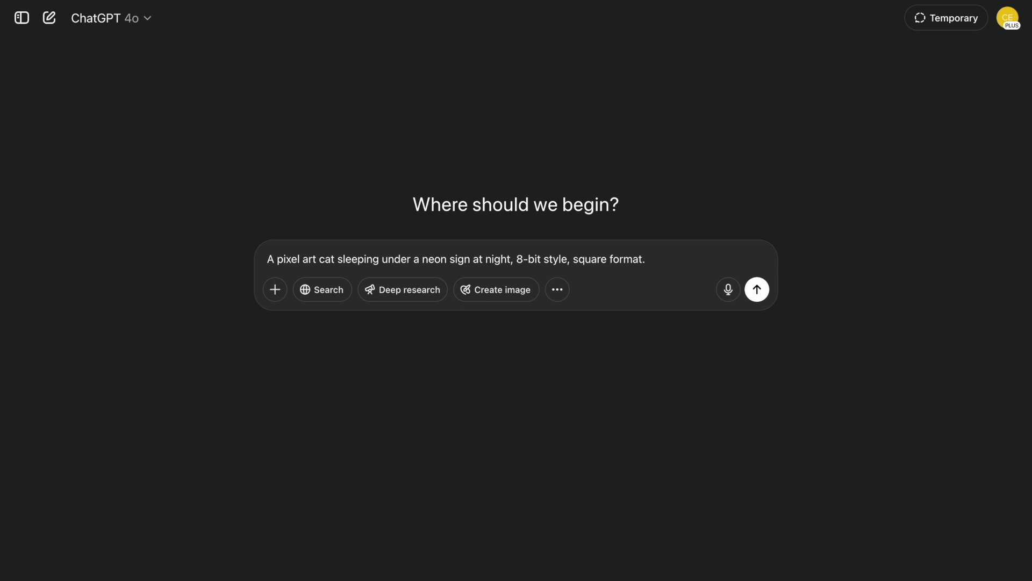
# Replace the composer text with the pasted prompt for the man fleeing an LCPD police car.
pyautogui.hotkey('ctrl', 'a')
pyautogui.write('Flat vector logo of a robot holding a pencil, minimalist style, blue and white palette.')
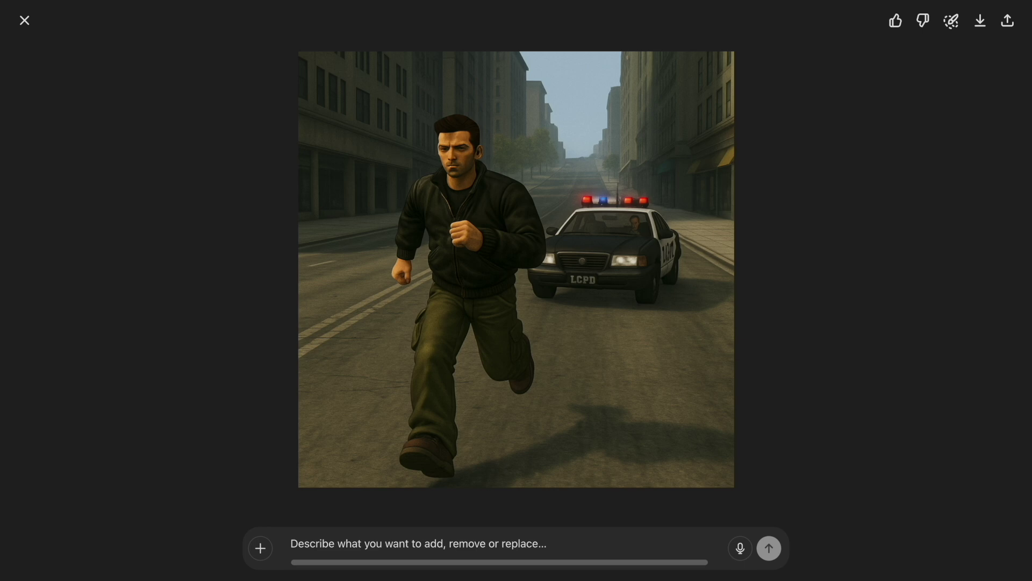
# Enter the edit request 'make it brigher' for the running-man street scene.
pyautogui.write('make it brigher')
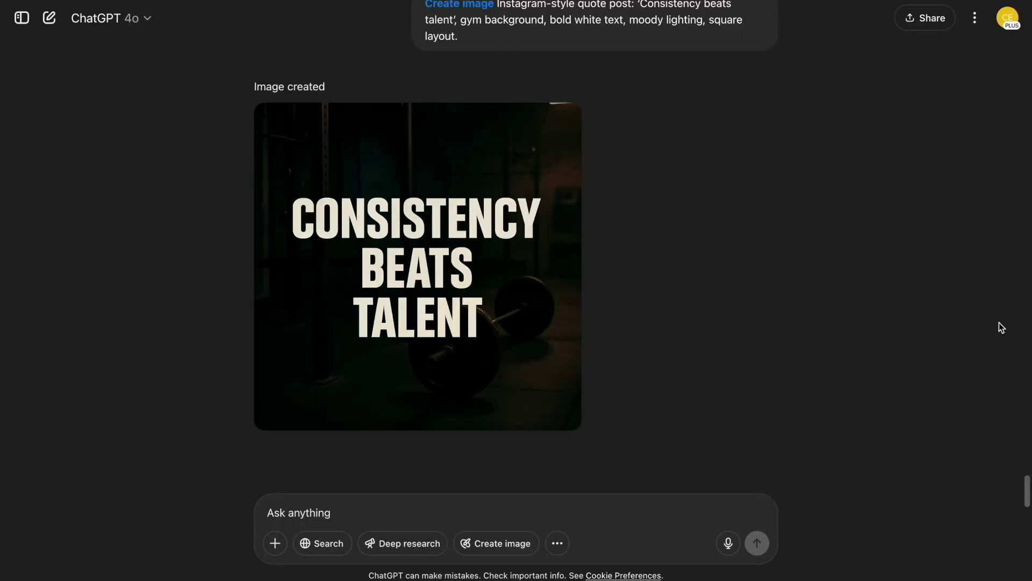
pyautogui.scroll(5, 1000, 322)
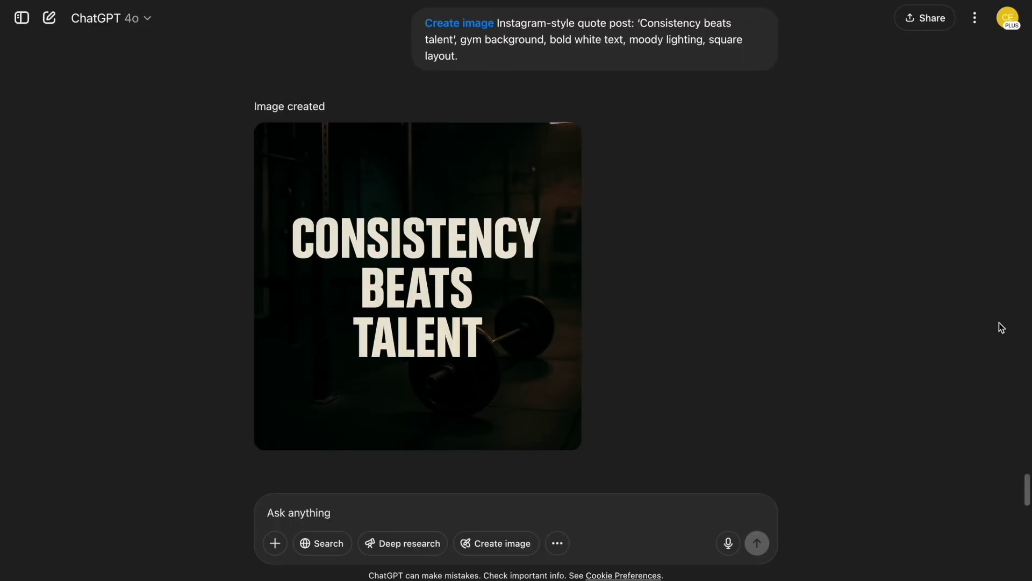
pyautogui.scroll(5, 1000, 326)
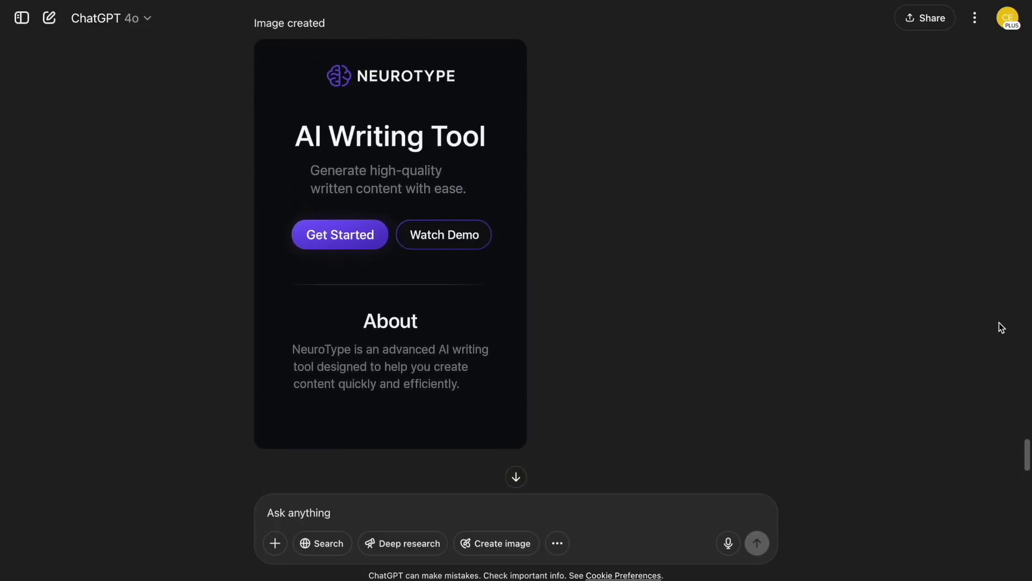
pyautogui.scroll(8, 999, 323)
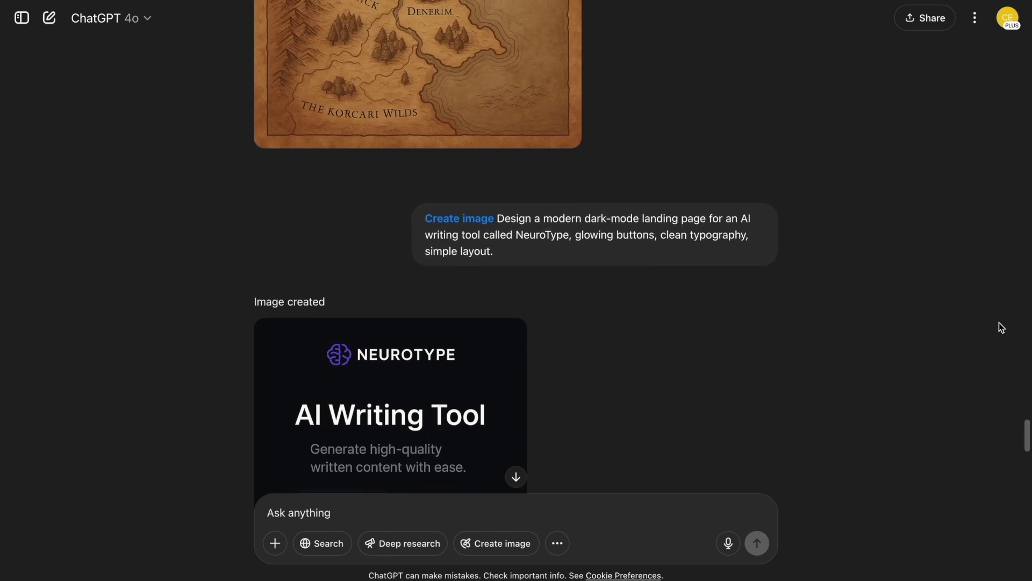
pyautogui.scroll(6, 999, 323)
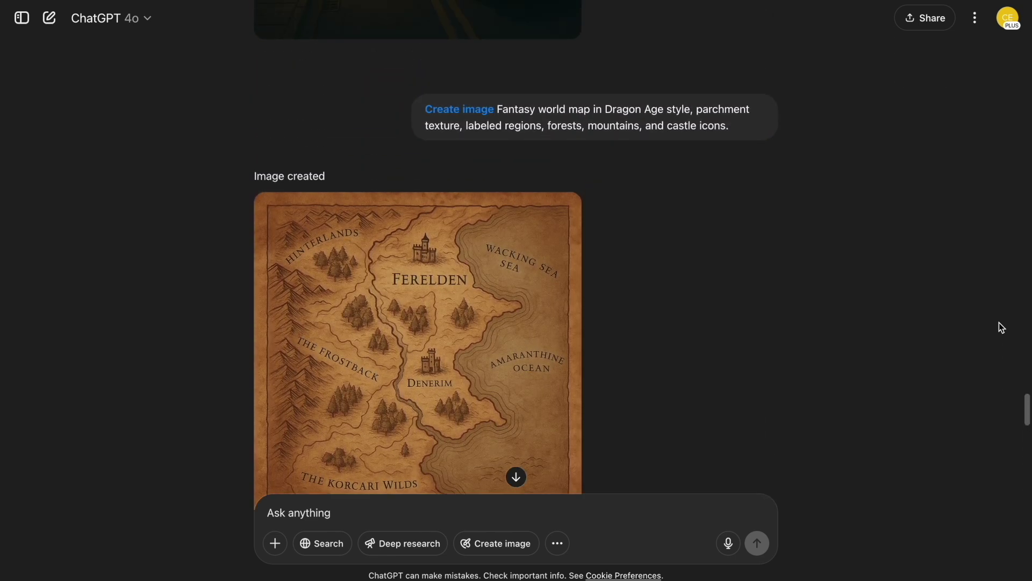
pyautogui.scroll(7, 999, 322)
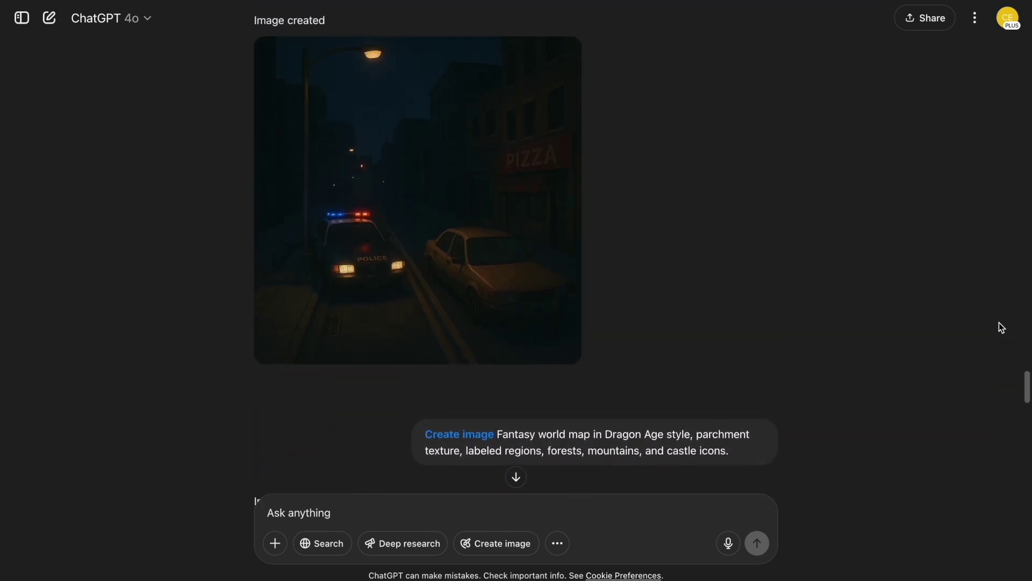